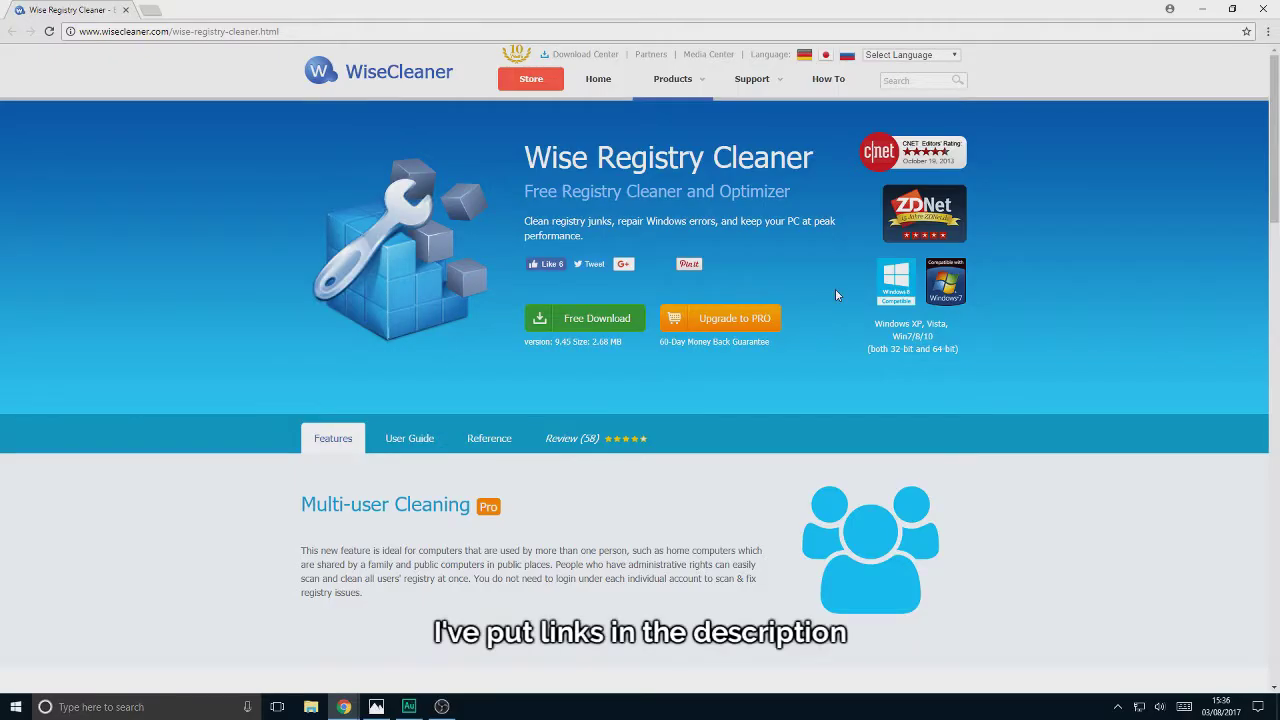
Step: Read through the Wise Registry Cleaner download page, highlighting its title
{"action": "left_click_drag", "start_coordinate": [538, 183], "coordinate": [798, 186]}
{"action": "left_click", "coordinate": [815, 279]}
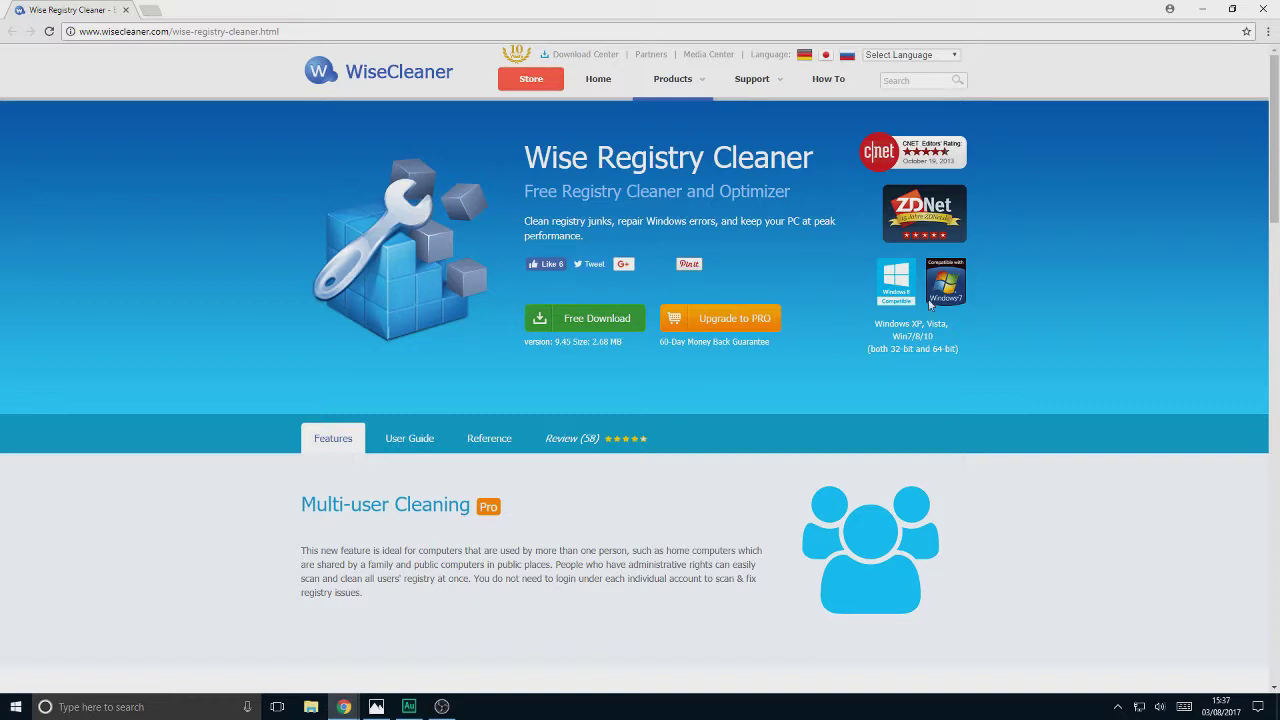
{"action": "scroll", "coordinate": [929, 305], "scroll_direction": "down", "scroll_amount": 5}
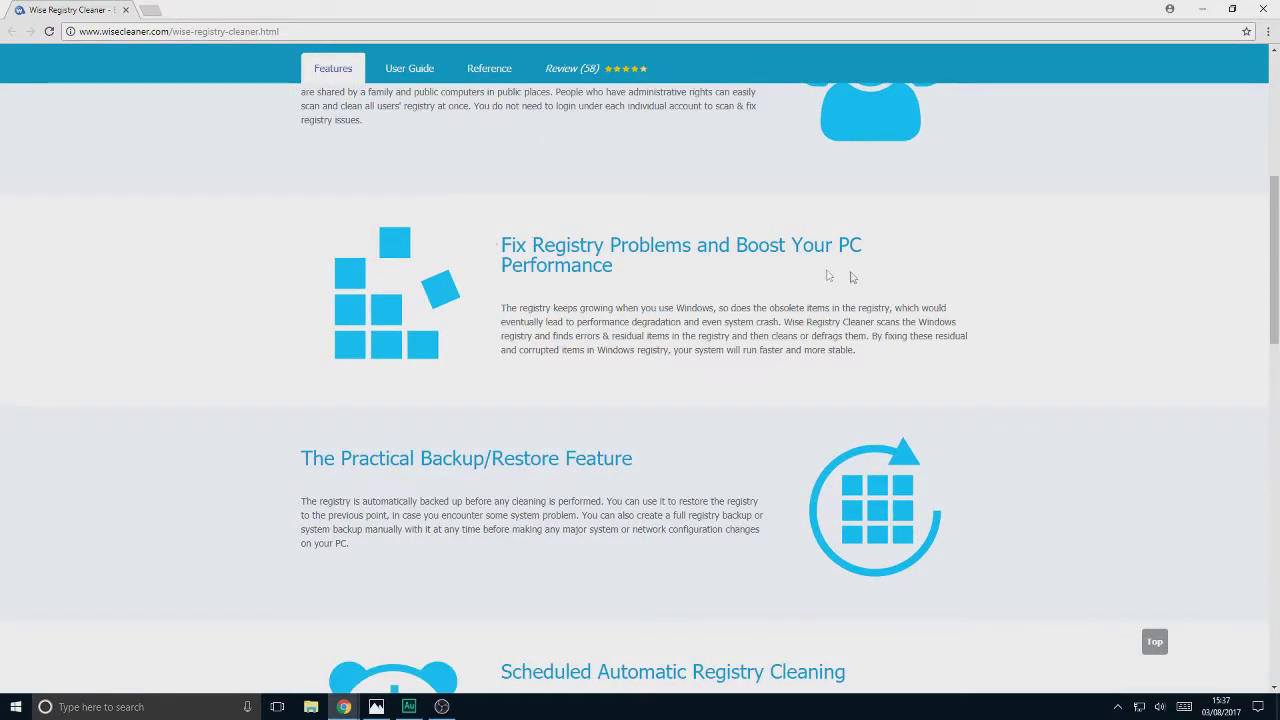
{"action": "scroll", "coordinate": [1033, 282], "scroll_direction": "down", "scroll_amount": 2}
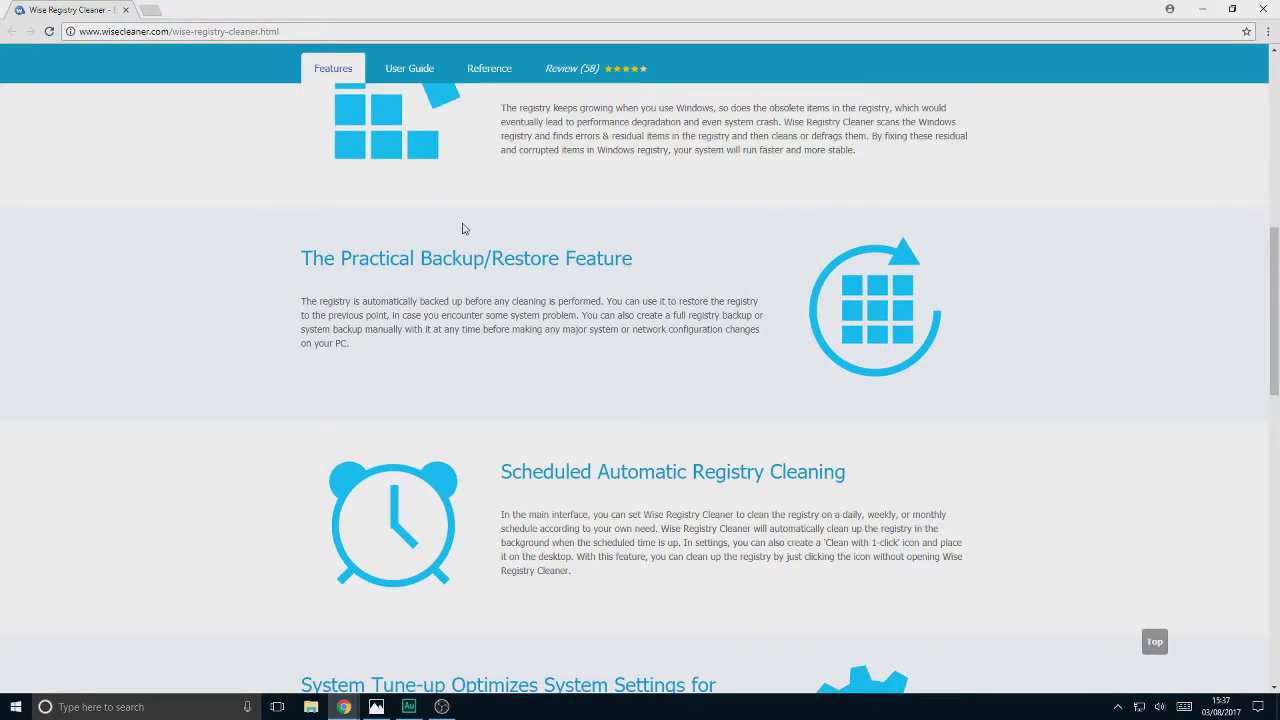
{"action": "scroll", "coordinate": [462, 228], "scroll_direction": "down", "scroll_amount": 1}
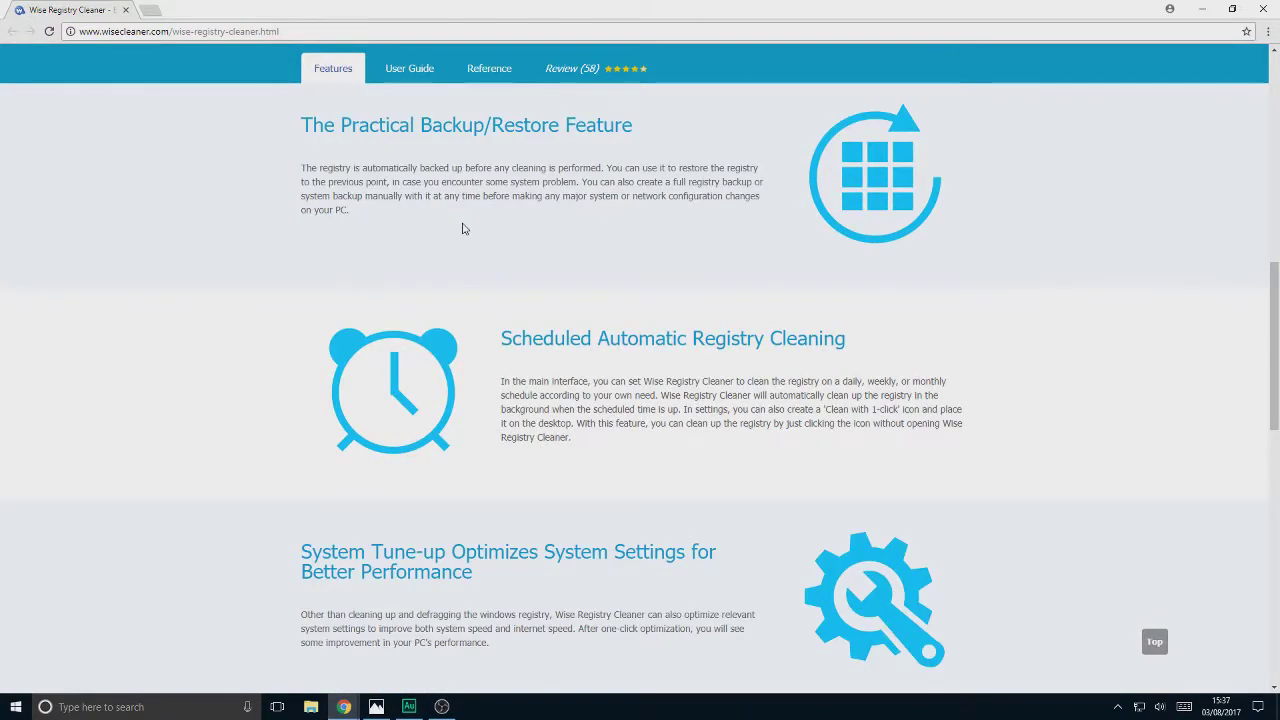
{"action": "scroll", "coordinate": [460, 228], "scroll_direction": "down", "scroll_amount": 1}
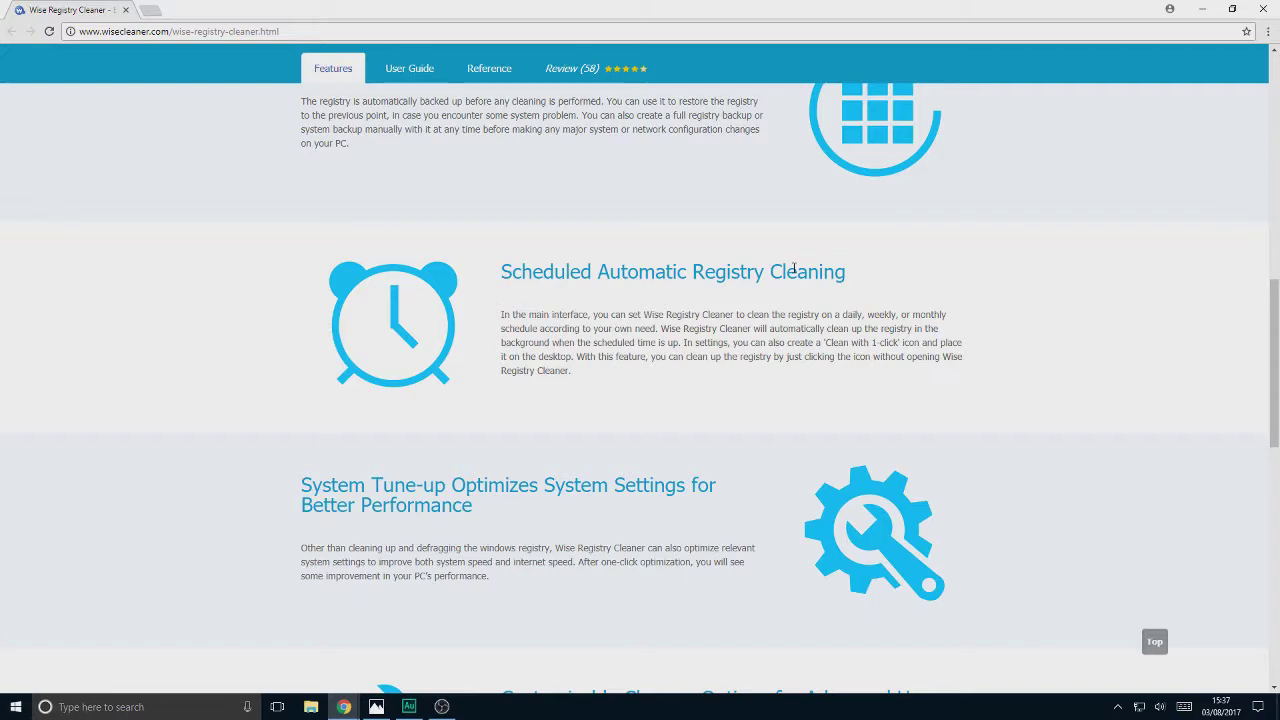
{"action": "scroll", "coordinate": [793, 268], "scroll_direction": "down", "scroll_amount": 2}
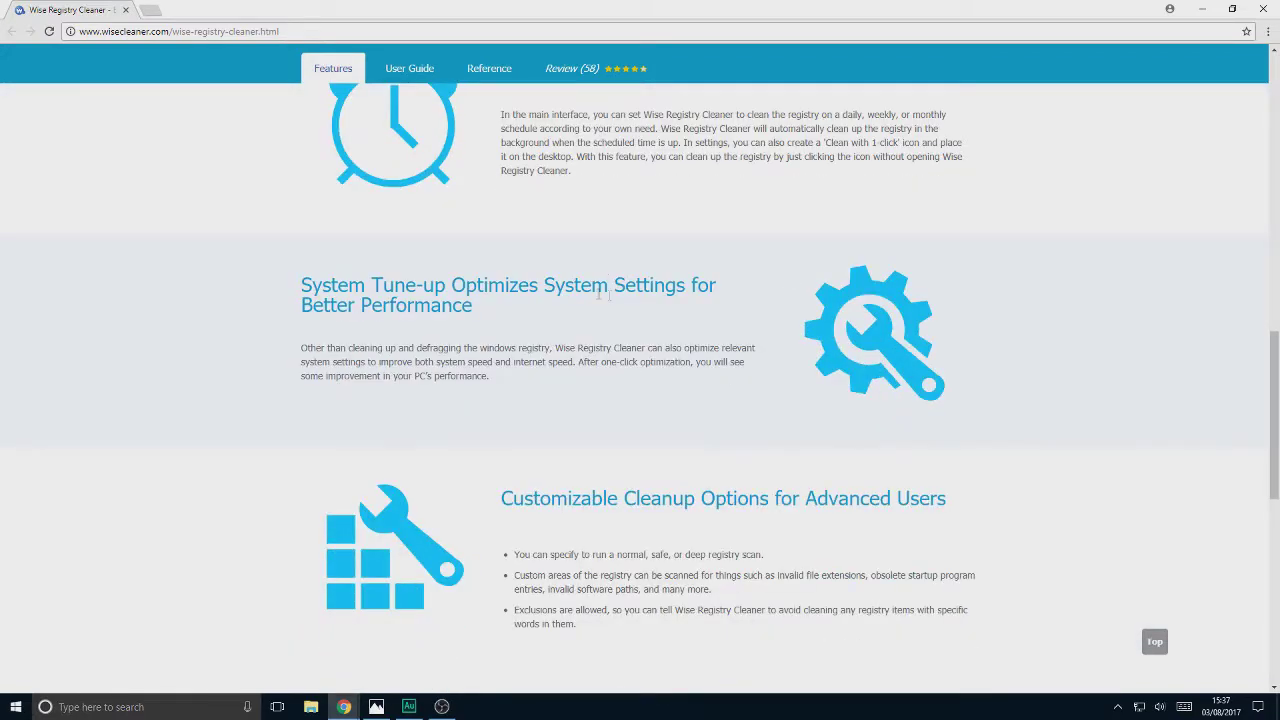
{"action": "scroll", "coordinate": [652, 308], "scroll_direction": "down", "scroll_amount": 2}
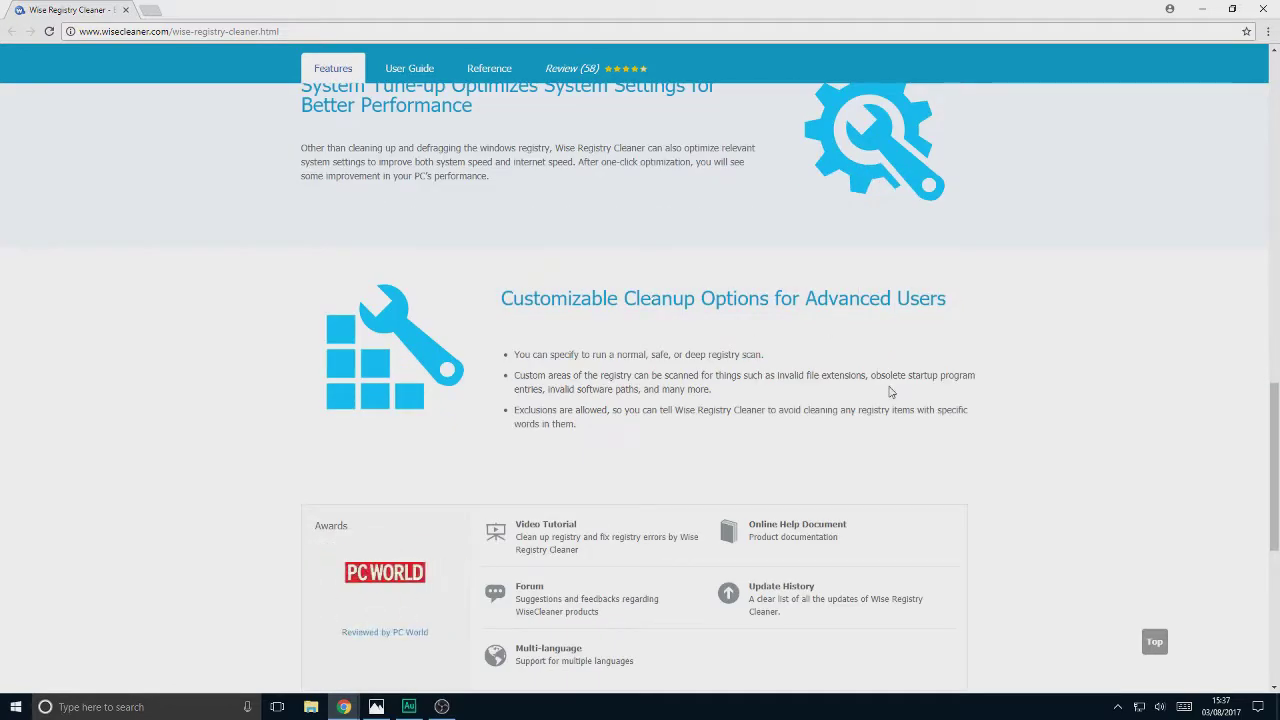
{"action": "scroll", "coordinate": [891, 392], "scroll_direction": "down", "scroll_amount": 2}
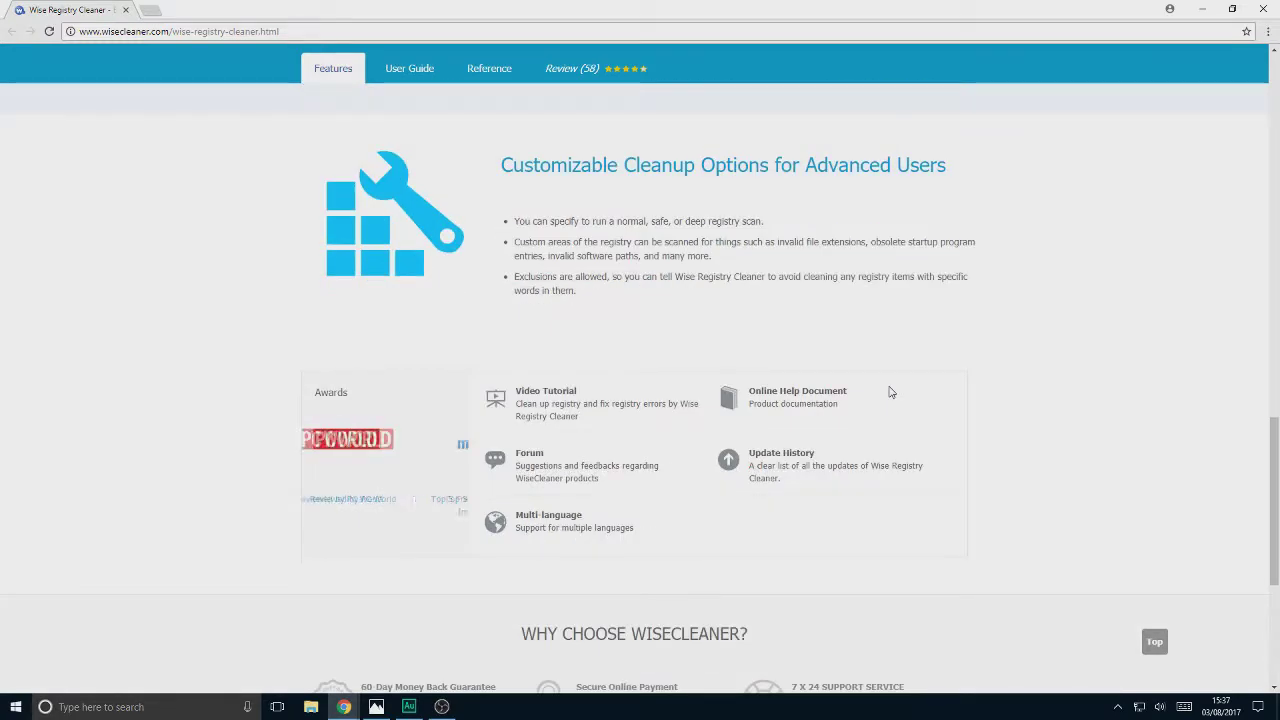
{"action": "scroll", "coordinate": [735, 360], "scroll_direction": "up", "scroll_amount": 10}
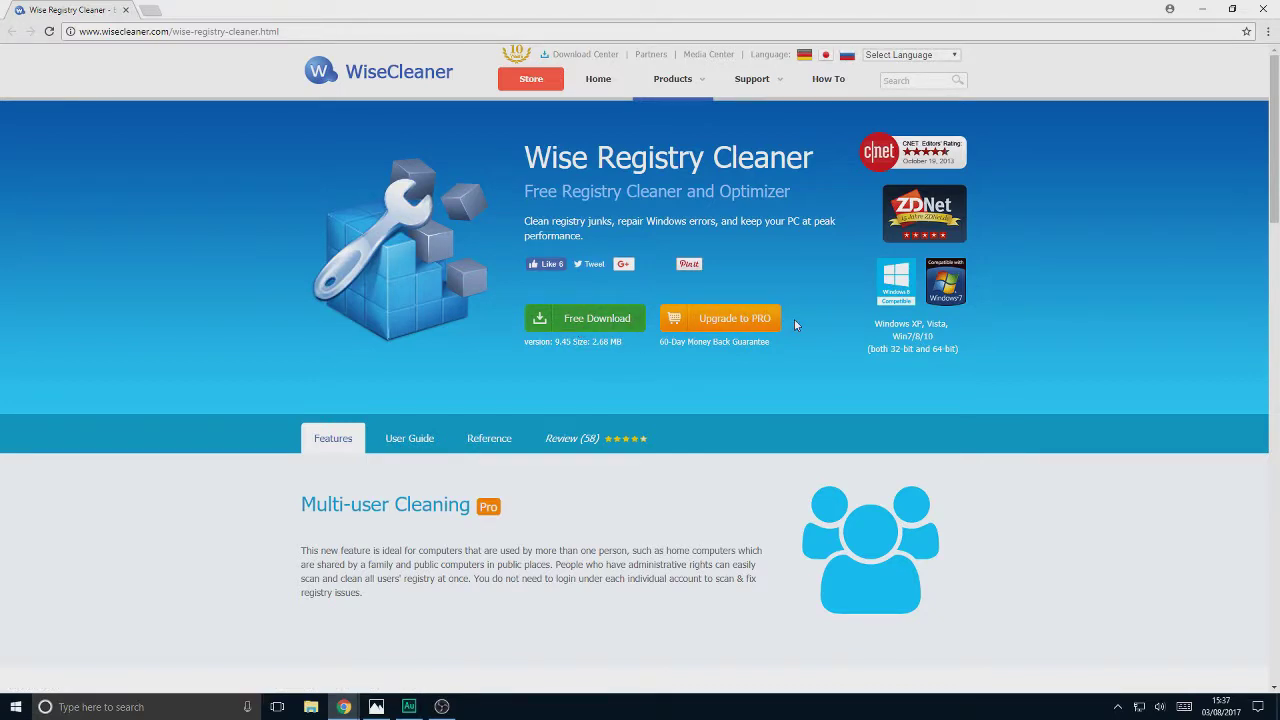
Step: Download the free WRCFree.exe installer and have it open when finished
{"action": "left_click_drag", "start_coordinate": [637, 349], "coordinate": [755, 340]}
{"action": "left_click", "coordinate": [755, 340]}
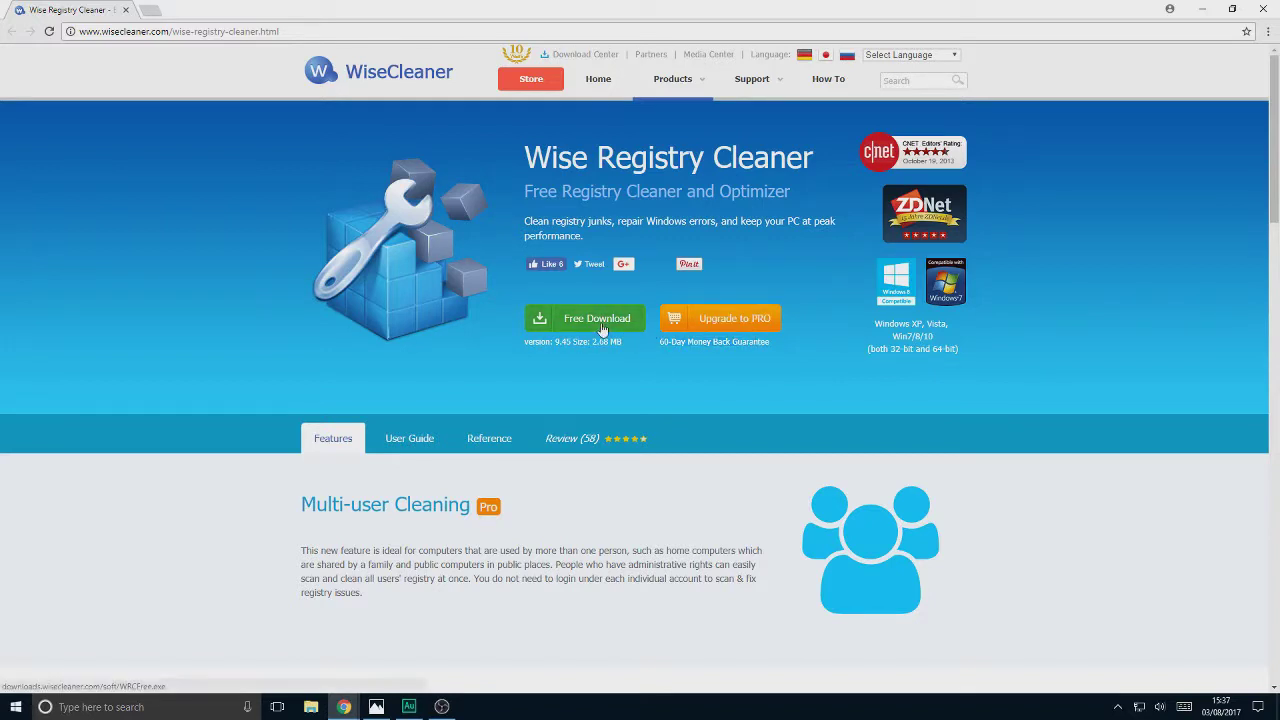
{"action": "left_click", "coordinate": [601, 330]}
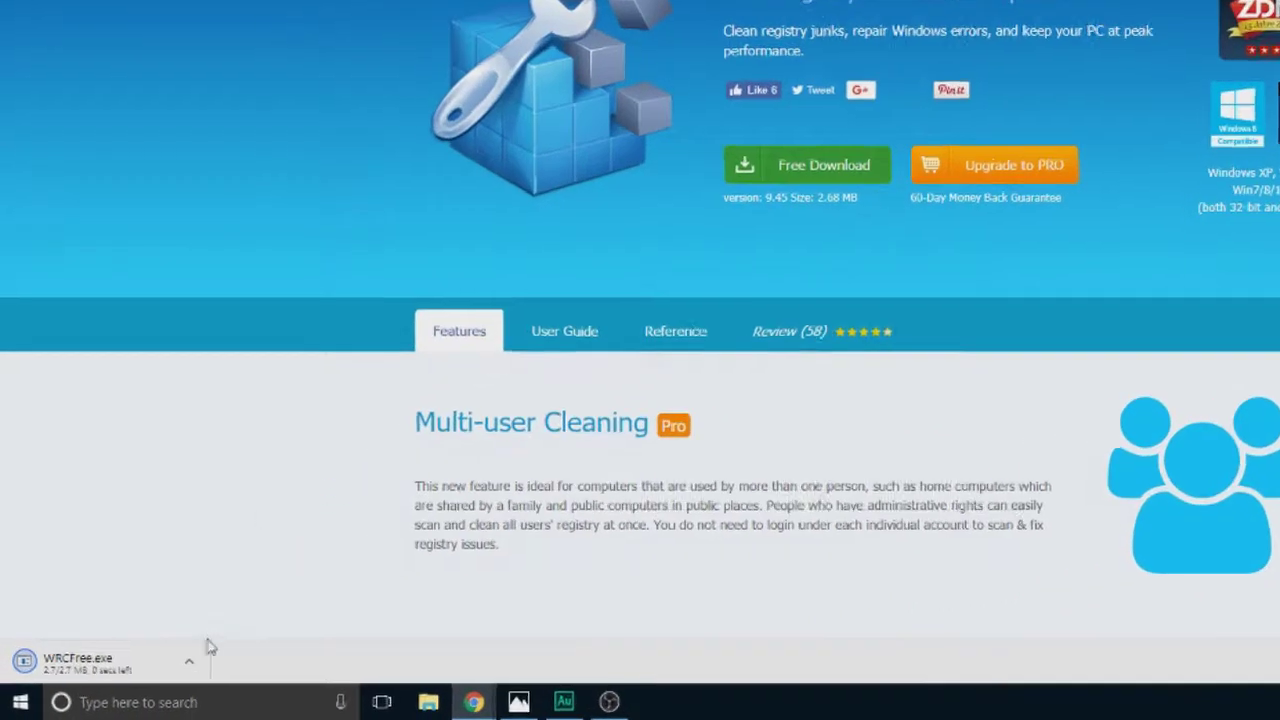
{"action": "left_click", "coordinate": [138, 676]}
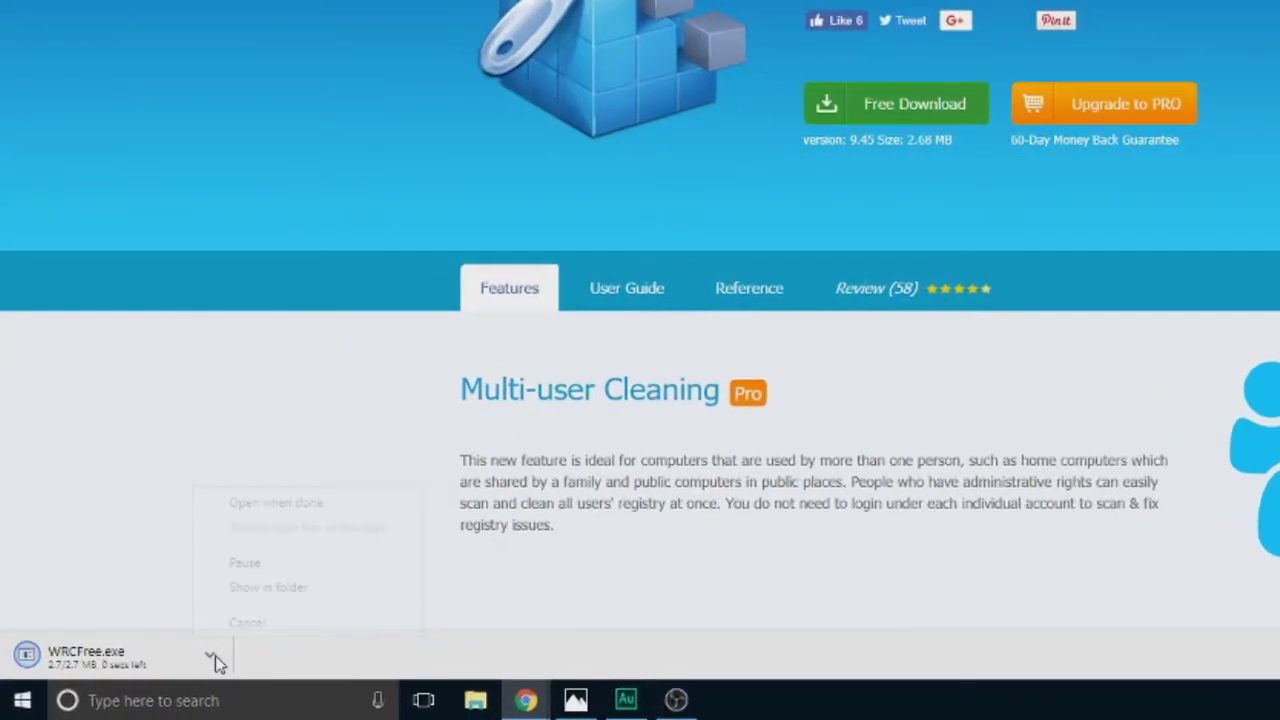
{"action": "left_click", "coordinate": [268, 503]}
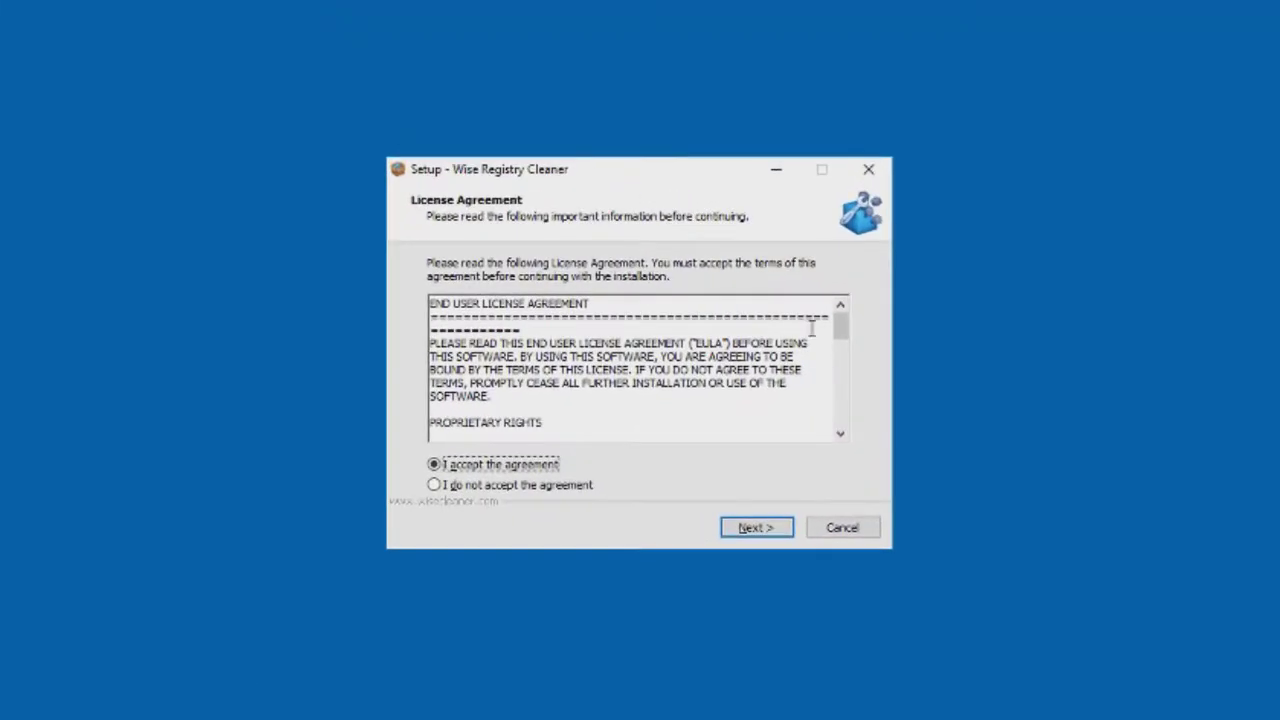
{"action": "left_click_drag", "start_coordinate": [841, 328], "coordinate": [823, 422]}
Step: Accept the licence and install into C:\Program Files (x86)\Wise\Wise Registry Cleaner
{"action": "left_click", "coordinate": [750, 527]}
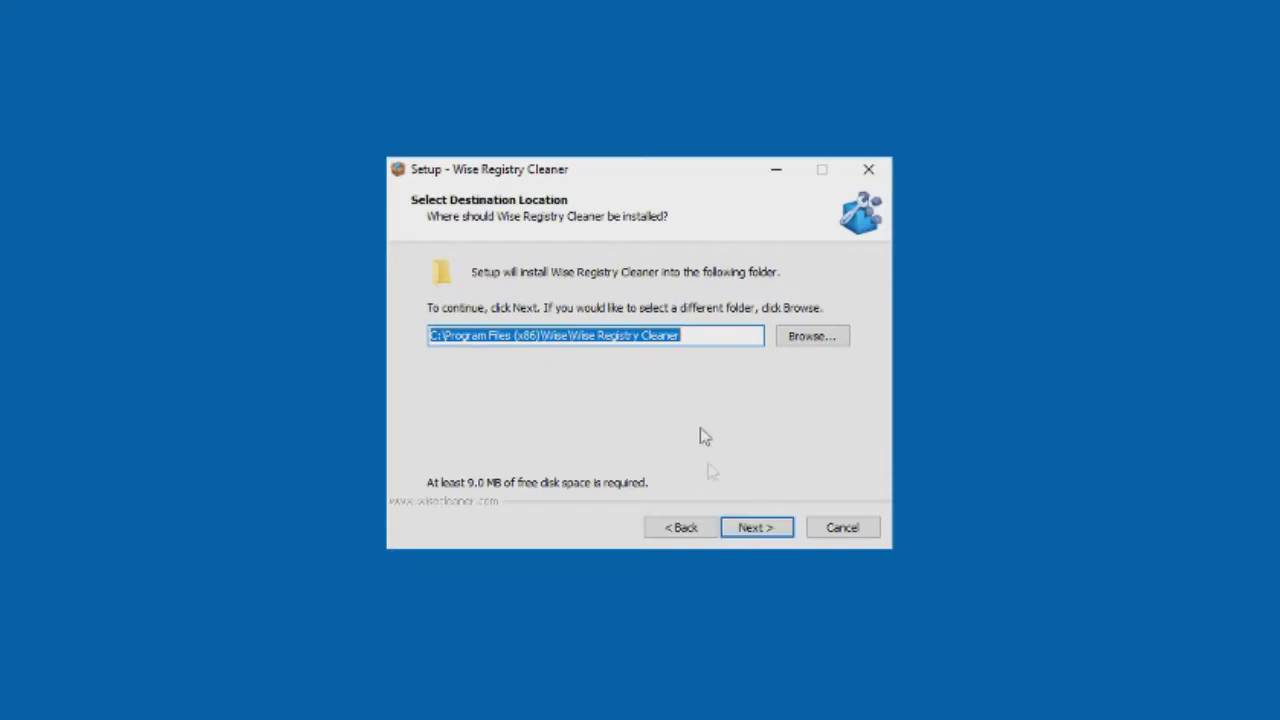
{"action": "left_click", "coordinate": [731, 527]}
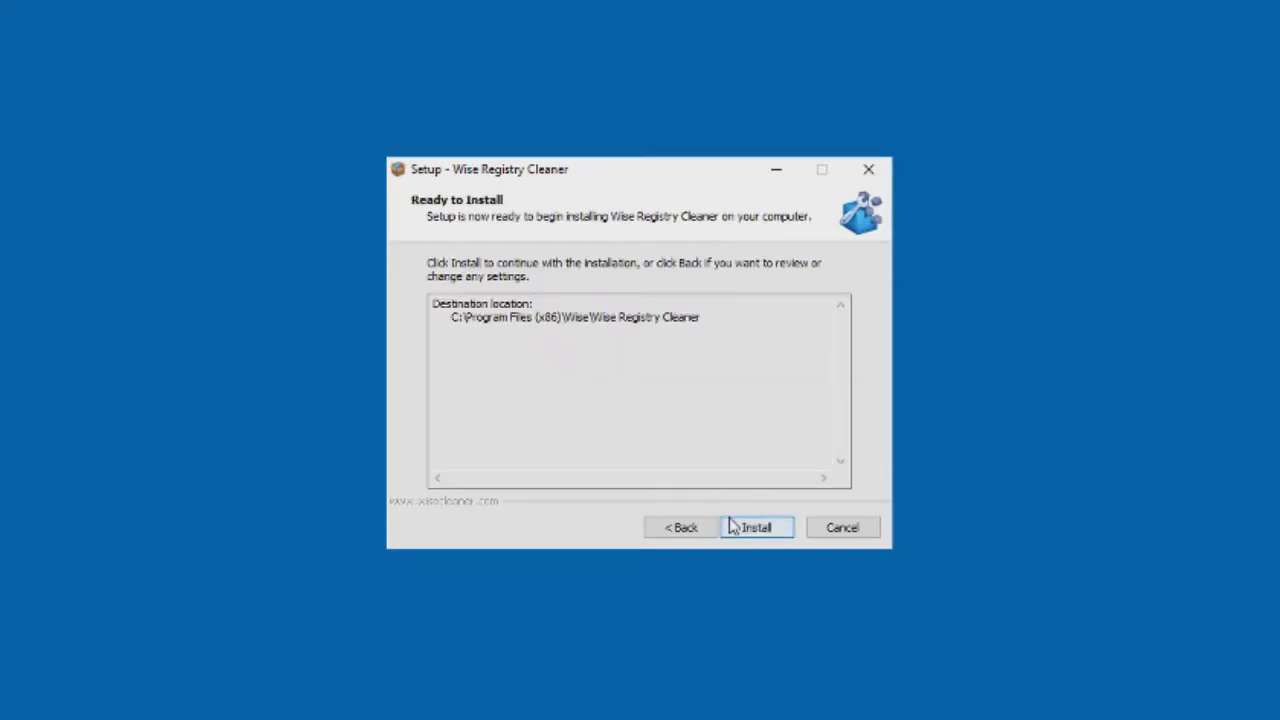
{"action": "left_click", "coordinate": [731, 527]}
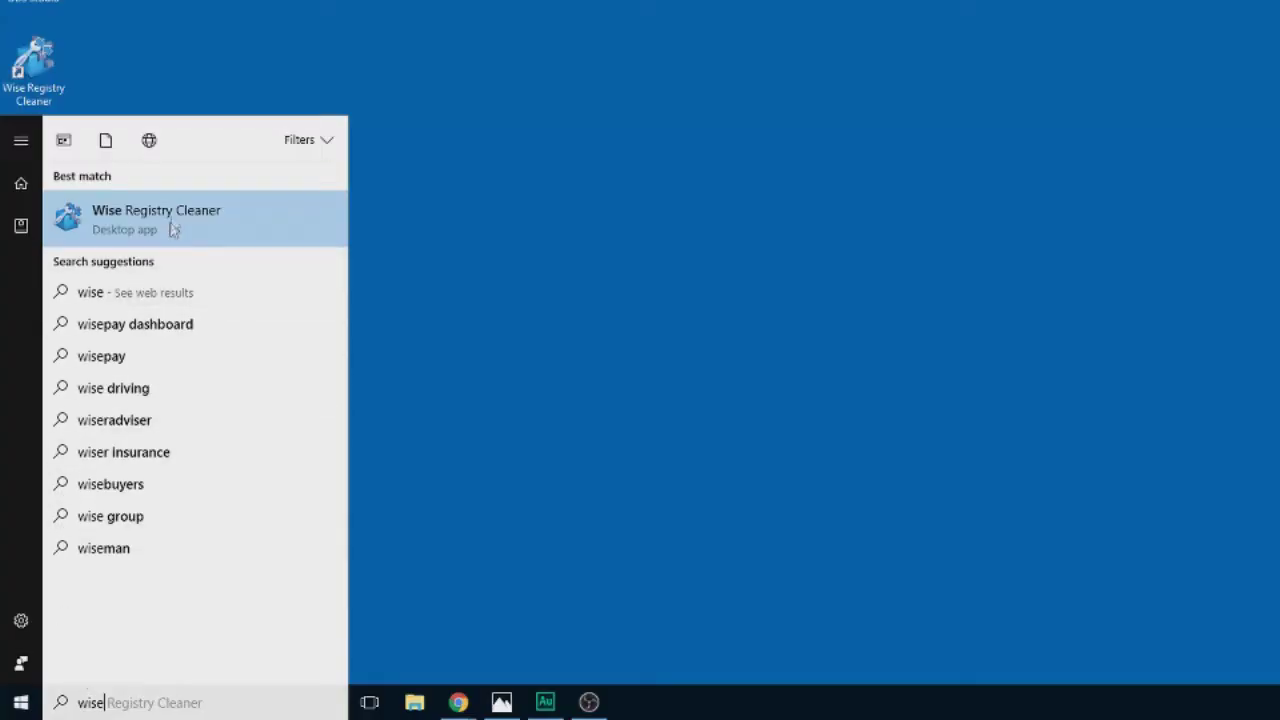
Step: Run the Wise Registry Cleaner search result as administrator
{"action": "right_click", "coordinate": [176, 210]}
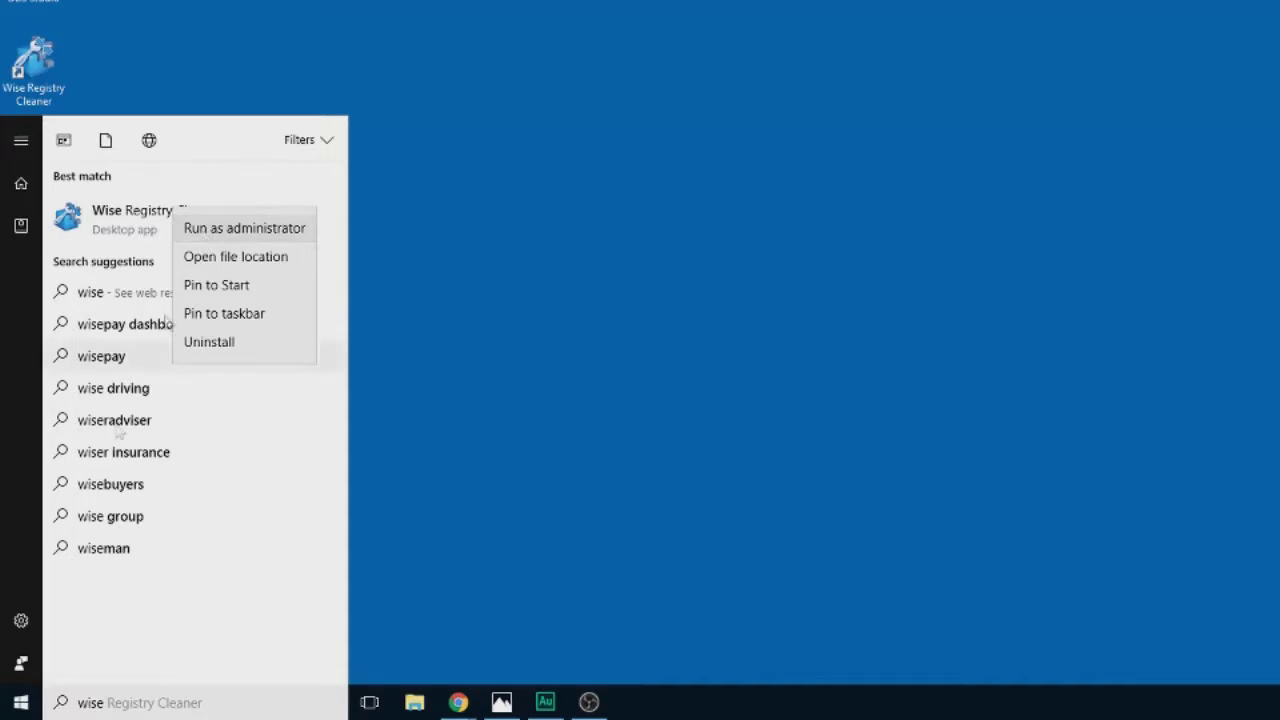
{"action": "left_click", "coordinate": [195, 230]}
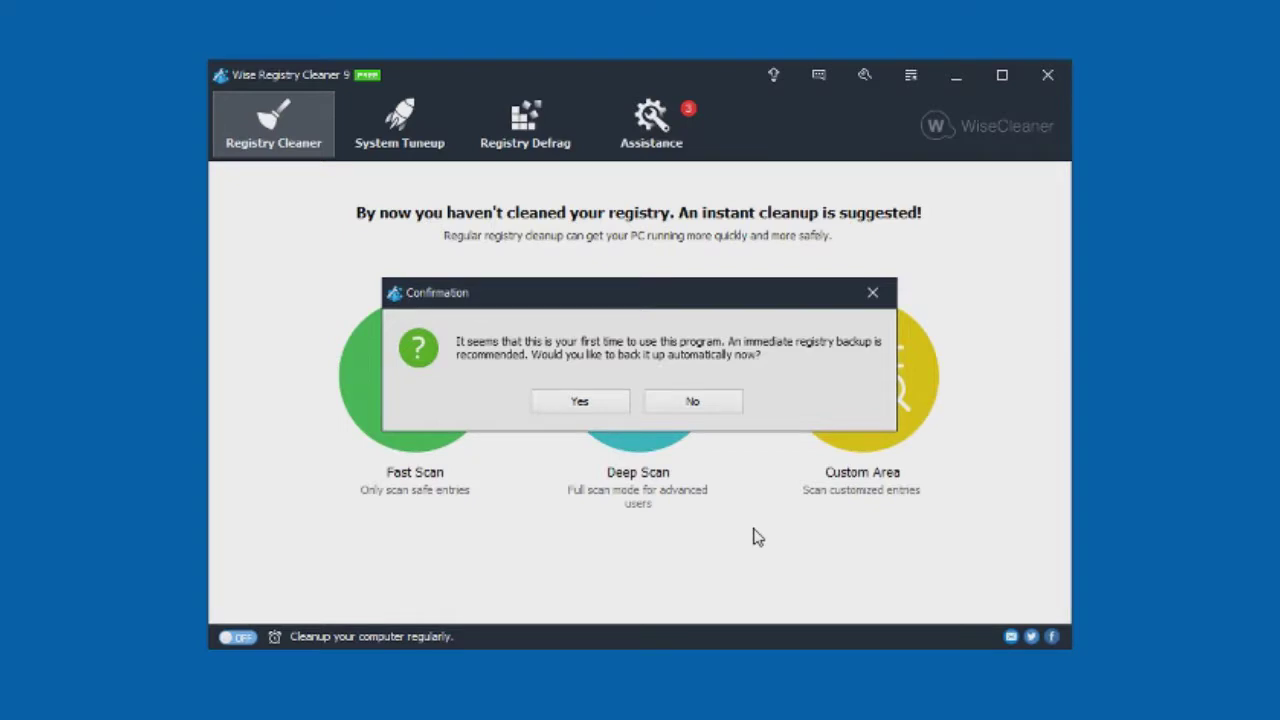
Step: Accept the first-use backup prompt, create a full registry backup, and start a Deep Scan
{"action": "left_click", "coordinate": [584, 401]}
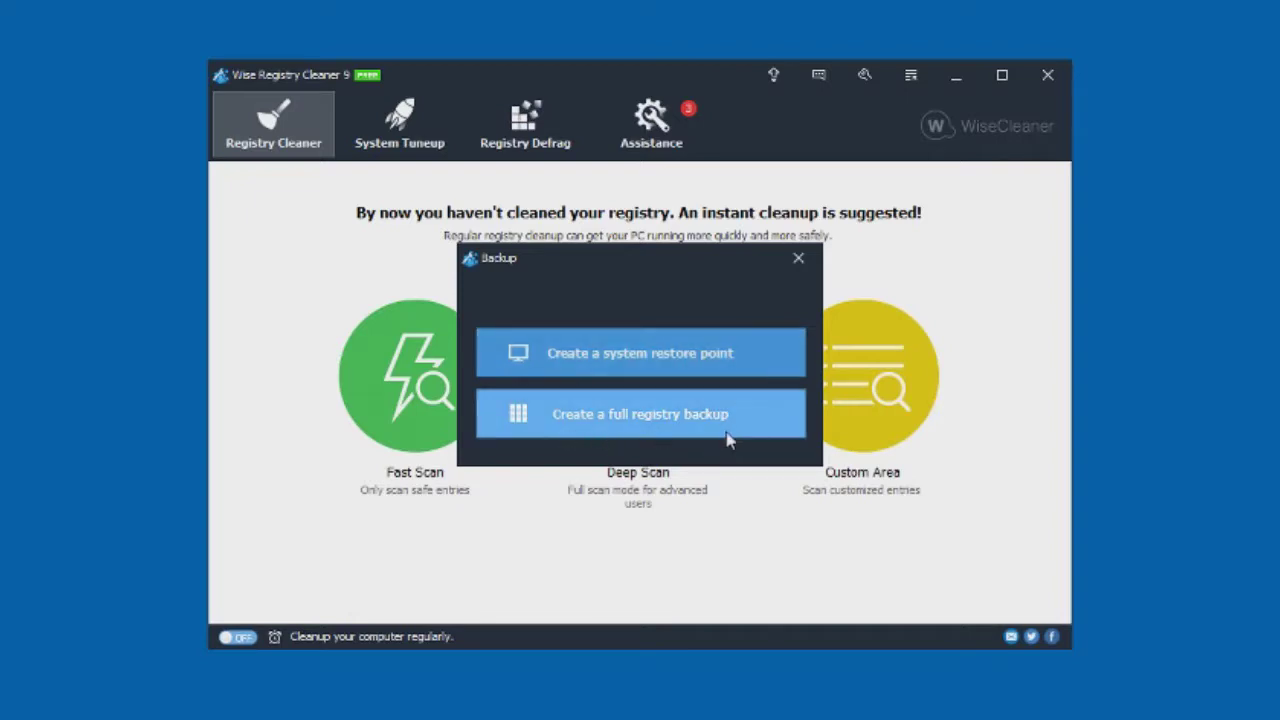
{"action": "left_click", "coordinate": [700, 424]}
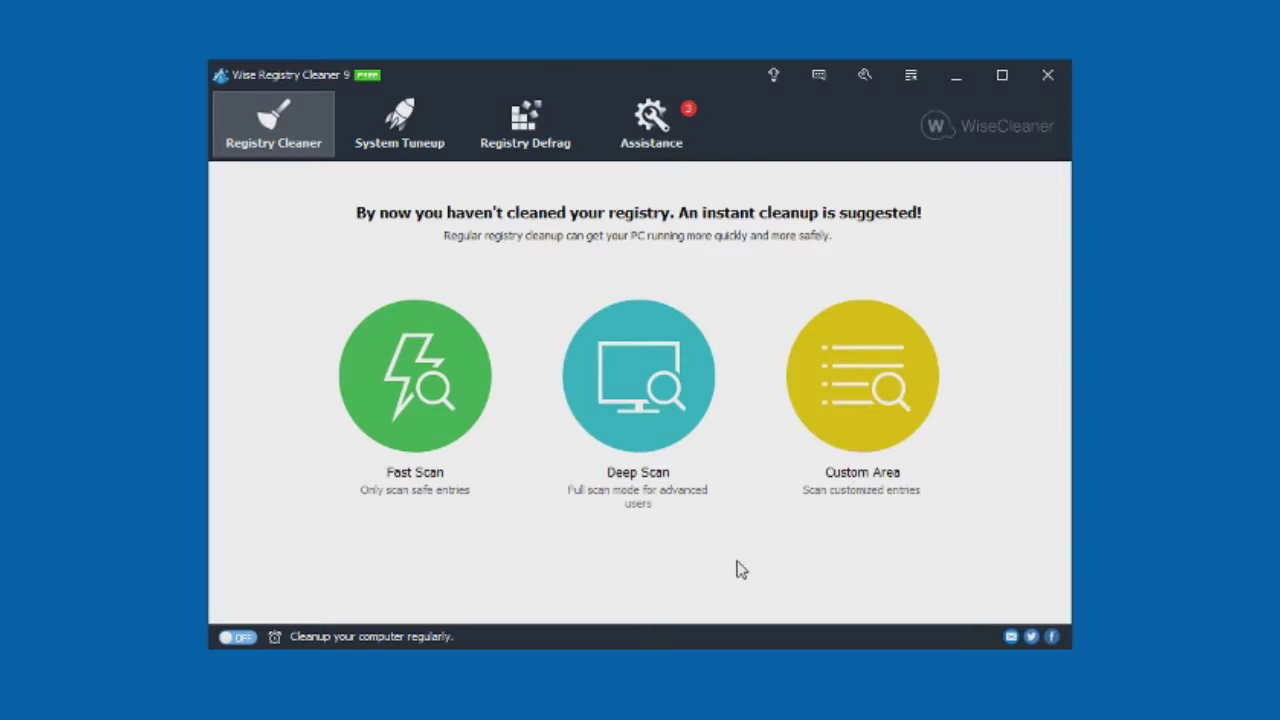
{"action": "left_click", "coordinate": [626, 357]}
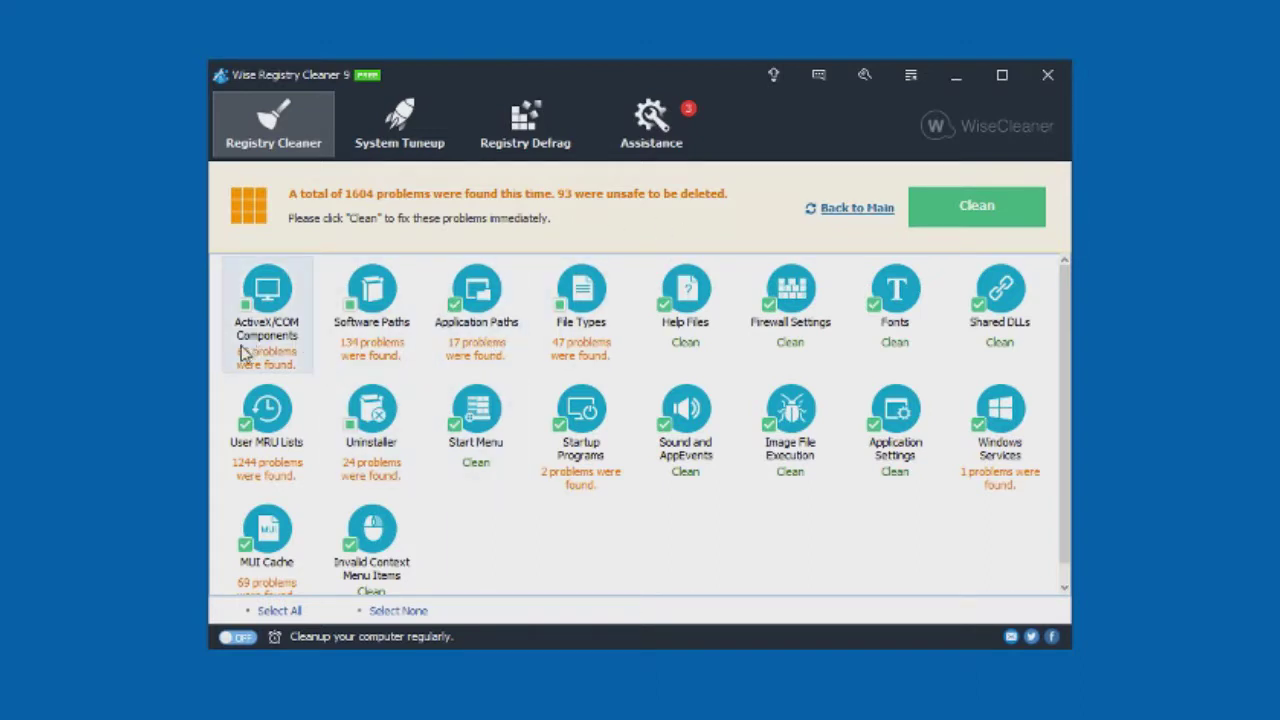
Step: Review the 1604 scan results and clean the found registry problems
{"action": "scroll", "coordinate": [372, 420], "scroll_direction": "down", "scroll_amount": 1}
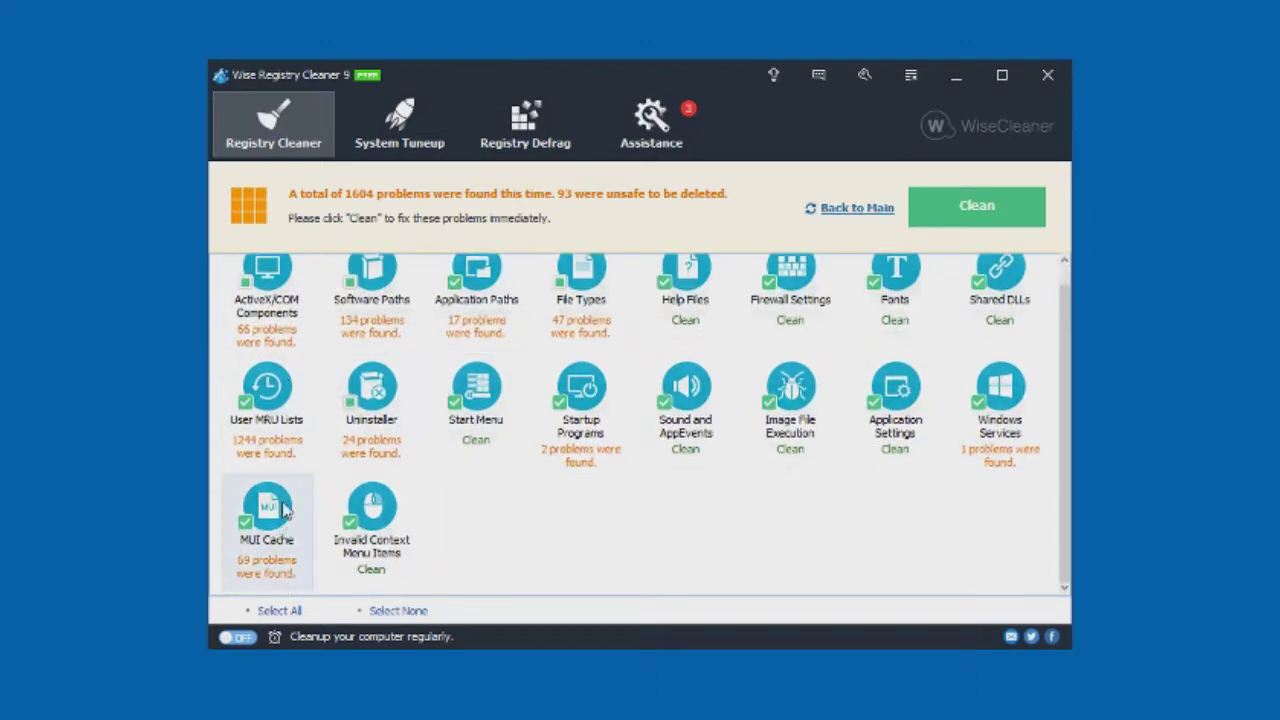
{"action": "scroll", "coordinate": [285, 510], "scroll_direction": "up", "scroll_amount": 1}
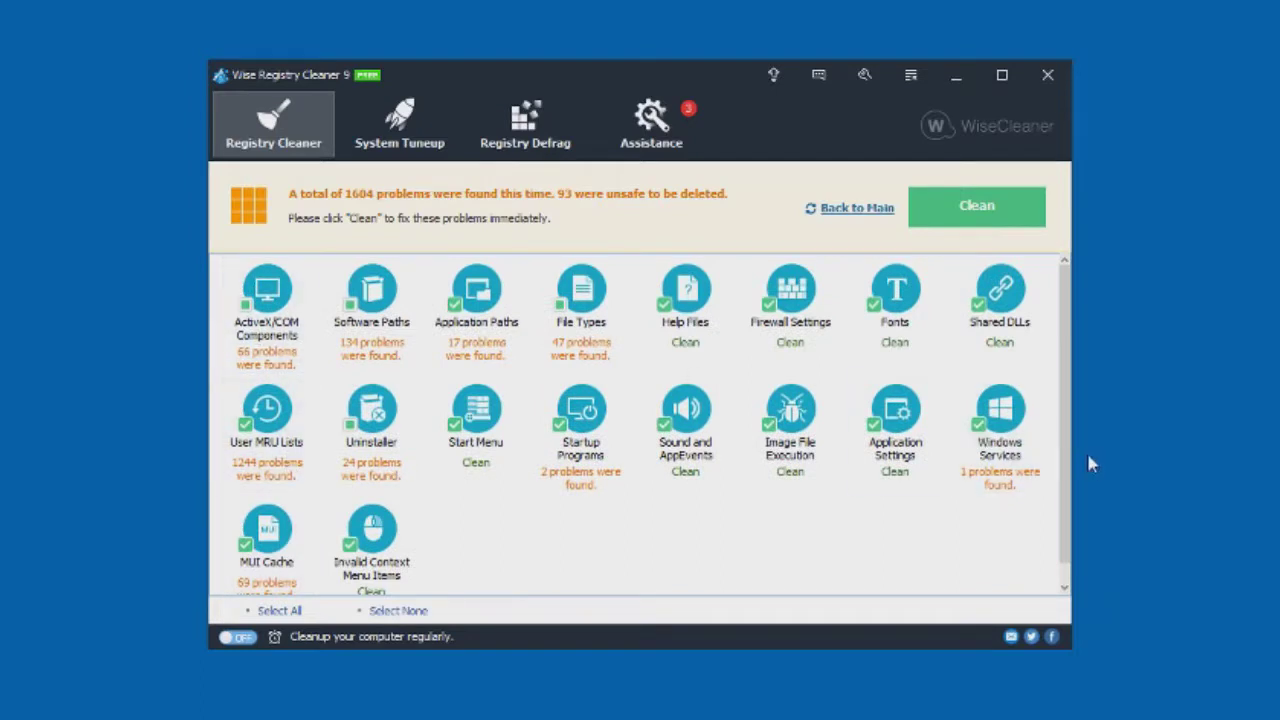
{"action": "left_click", "coordinate": [968, 220]}
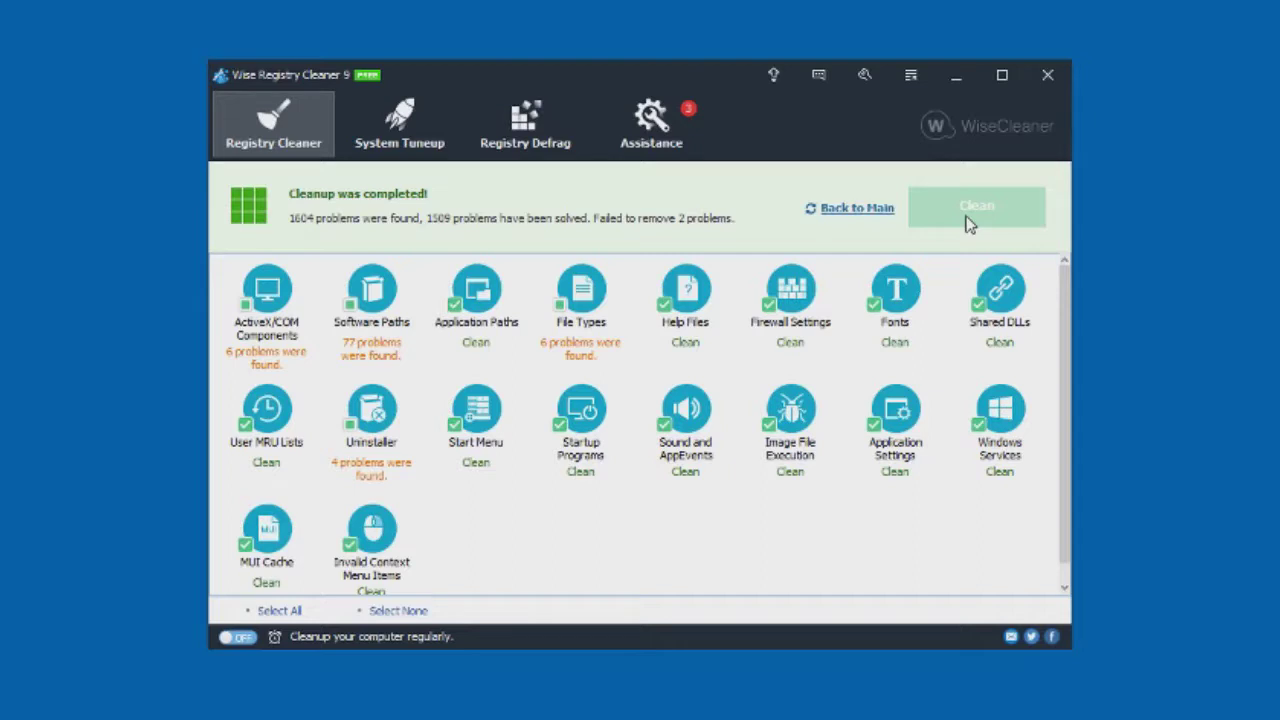
Step: Switch to the System Tuneup page listing 10 optimizable items
{"action": "left_click", "coordinate": [401, 148]}
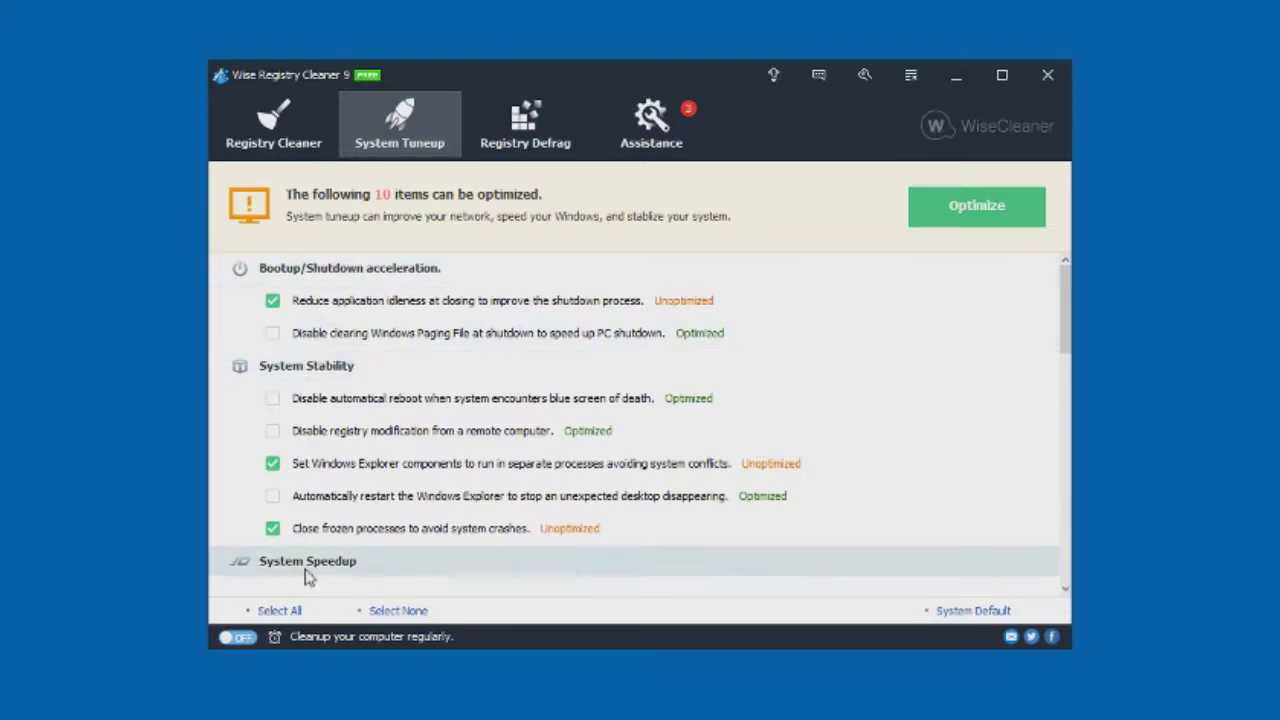
Step: Scroll through the 10 System Tuneup items to review them
{"action": "scroll", "coordinate": [306, 560], "scroll_direction": "down", "scroll_amount": 5}
{"action": "scroll", "coordinate": [306, 491], "scroll_direction": "down", "scroll_amount": 3}
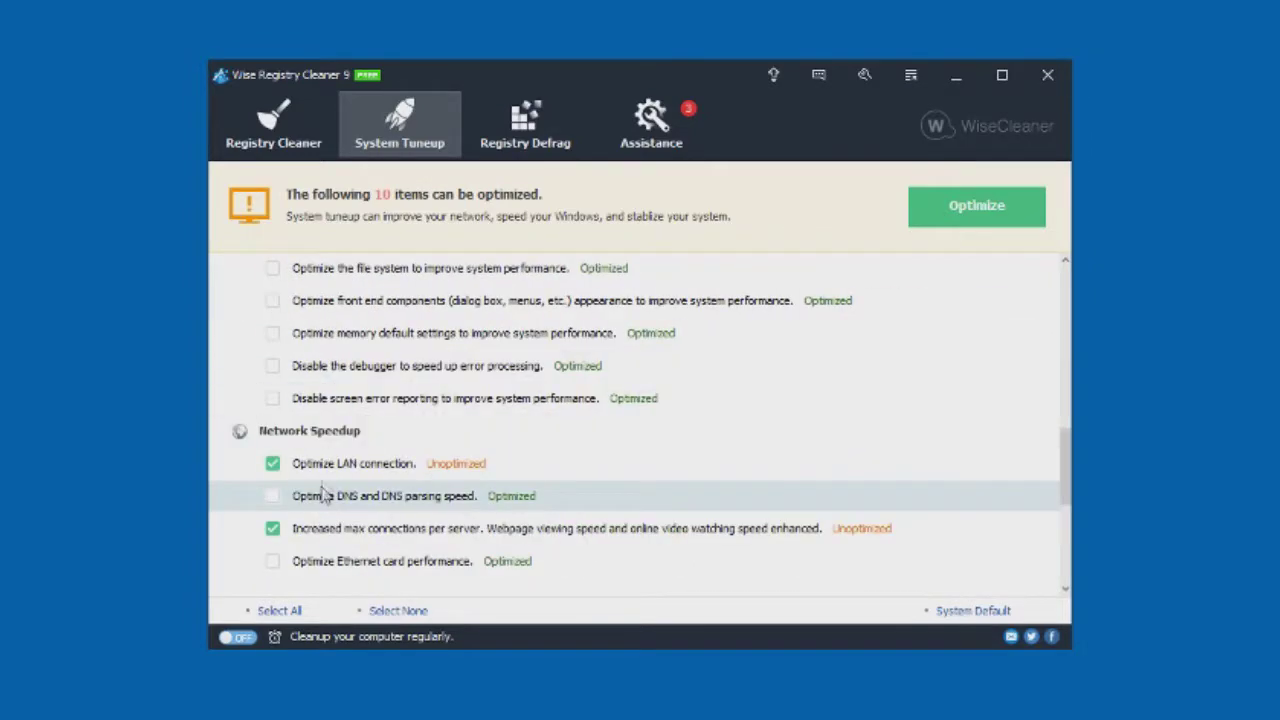
{"action": "scroll", "coordinate": [310, 485], "scroll_direction": "down", "scroll_amount": 3}
{"action": "scroll", "coordinate": [314, 508], "scroll_direction": "down", "scroll_amount": 2}
{"action": "scroll", "coordinate": [606, 446], "scroll_direction": "up", "scroll_amount": 4}
{"action": "scroll", "coordinate": [606, 451], "scroll_direction": "up", "scroll_amount": 3}
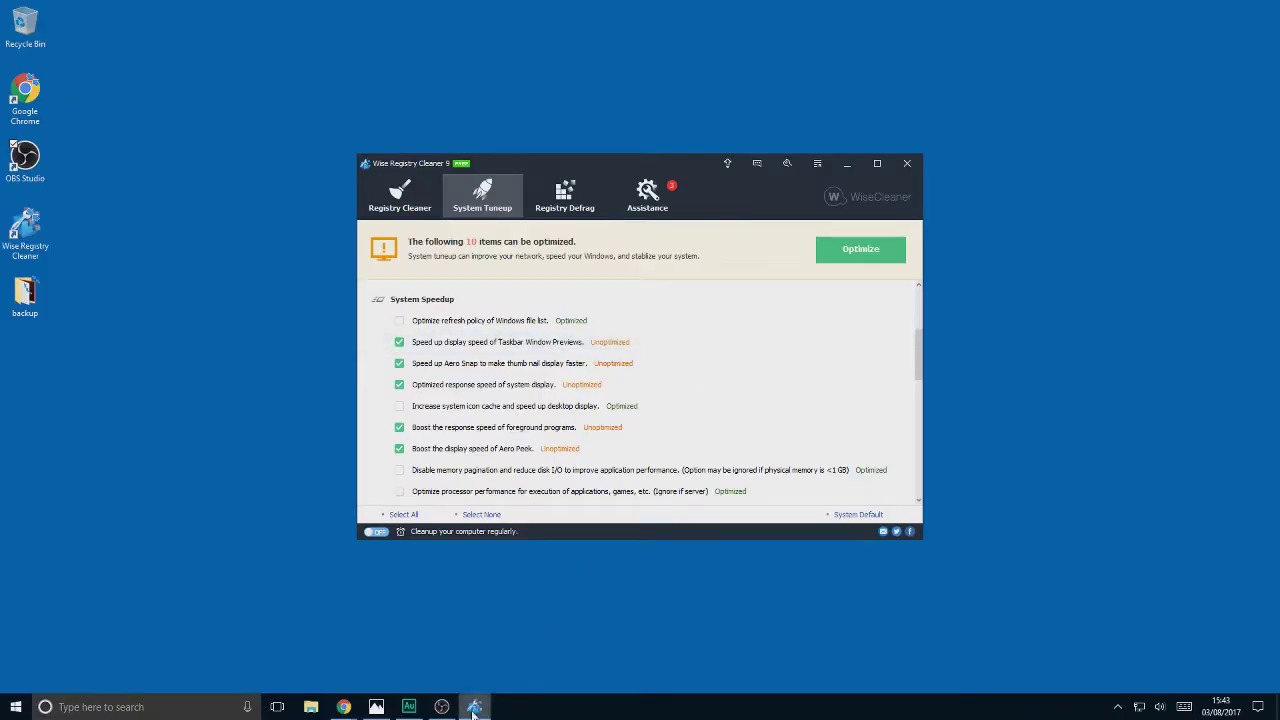
Step: Optimize the checked tuneup items and go to the Registry Defrag page
{"action": "mouse_move", "coordinate": [474, 706]}
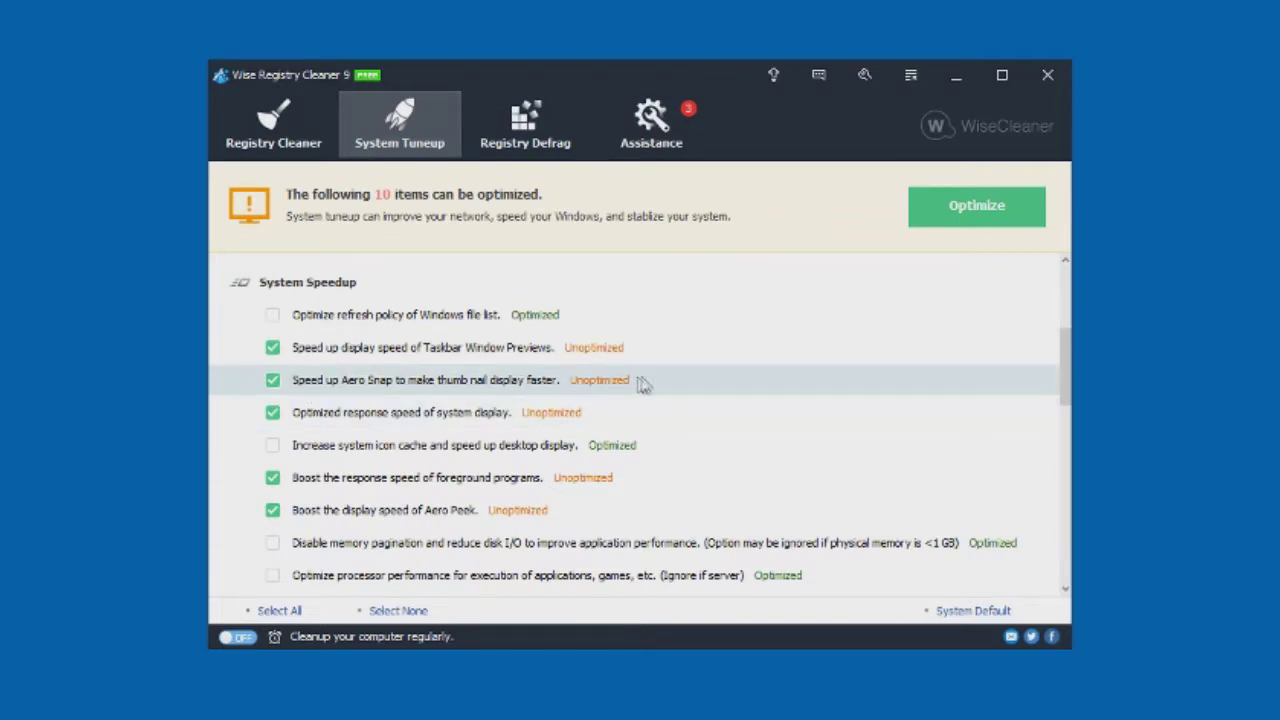
{"action": "scroll", "coordinate": [514, 349], "scroll_direction": "up", "scroll_amount": 2}
{"action": "scroll", "coordinate": [517, 354], "scroll_direction": "down", "scroll_amount": 8}
{"action": "scroll", "coordinate": [591, 357], "scroll_direction": "up", "scroll_amount": 10}
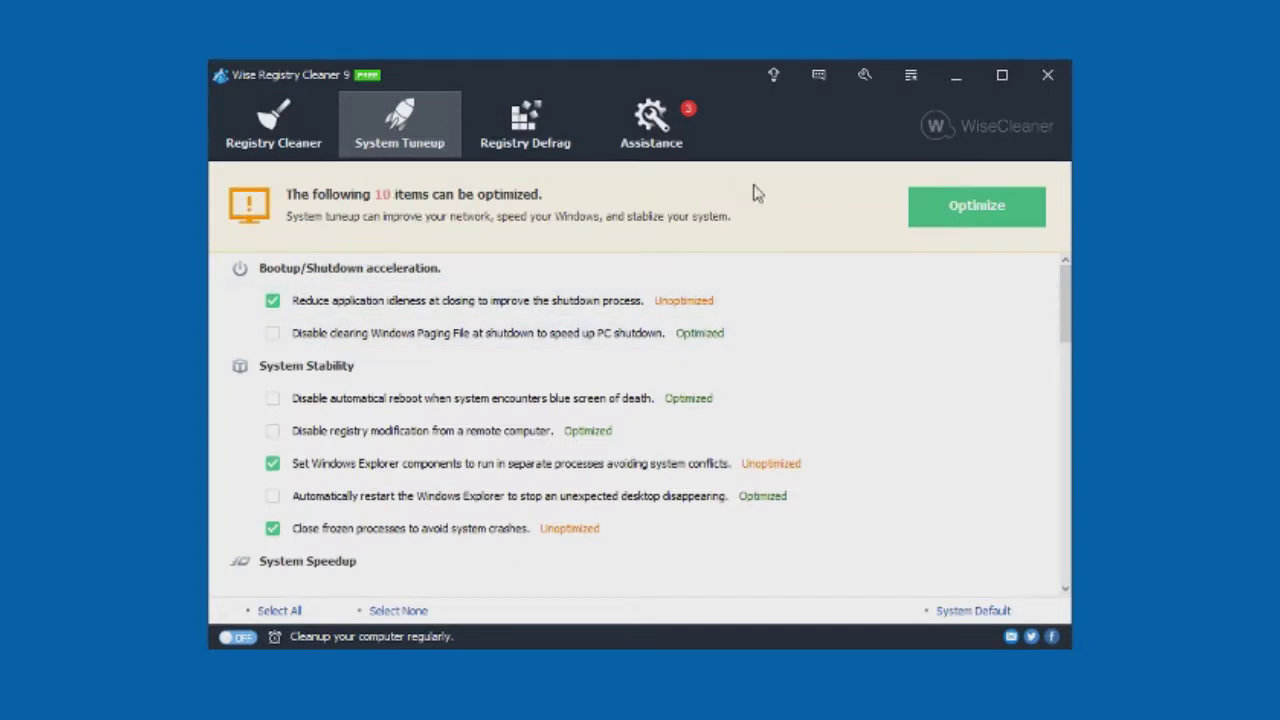
{"action": "left_click", "coordinate": [975, 206]}
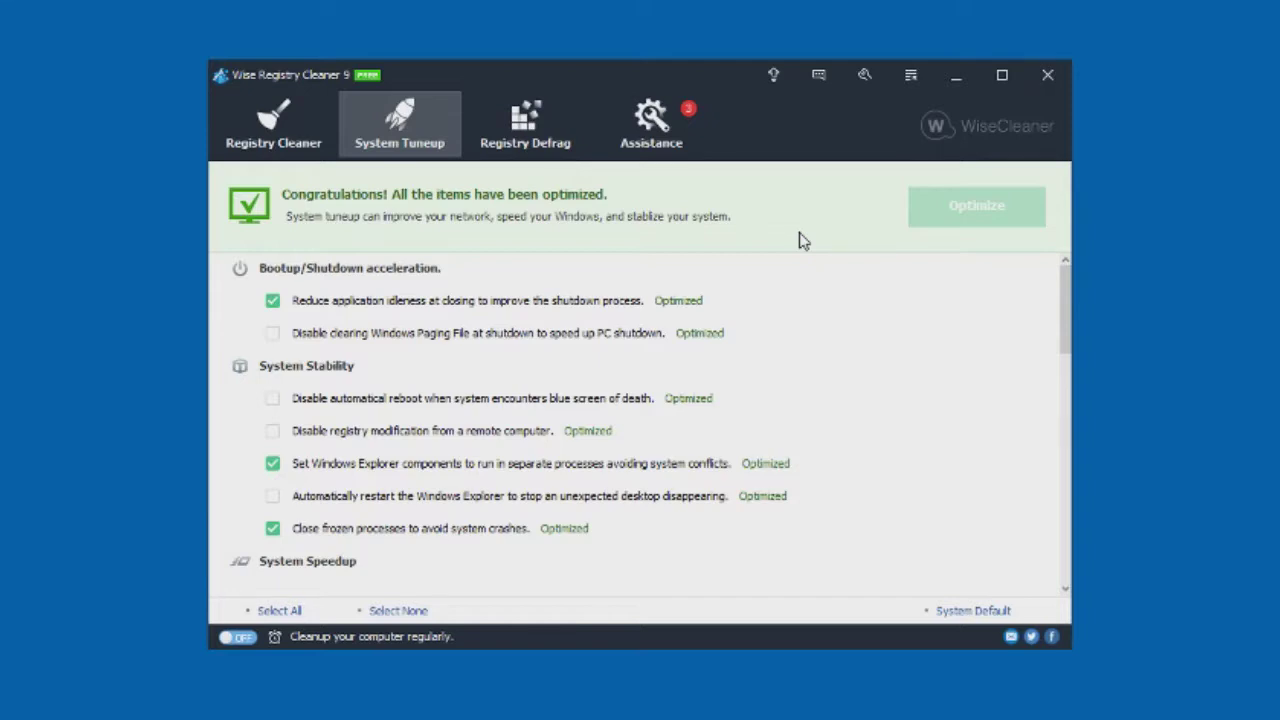
{"action": "left_click", "coordinate": [527, 130]}
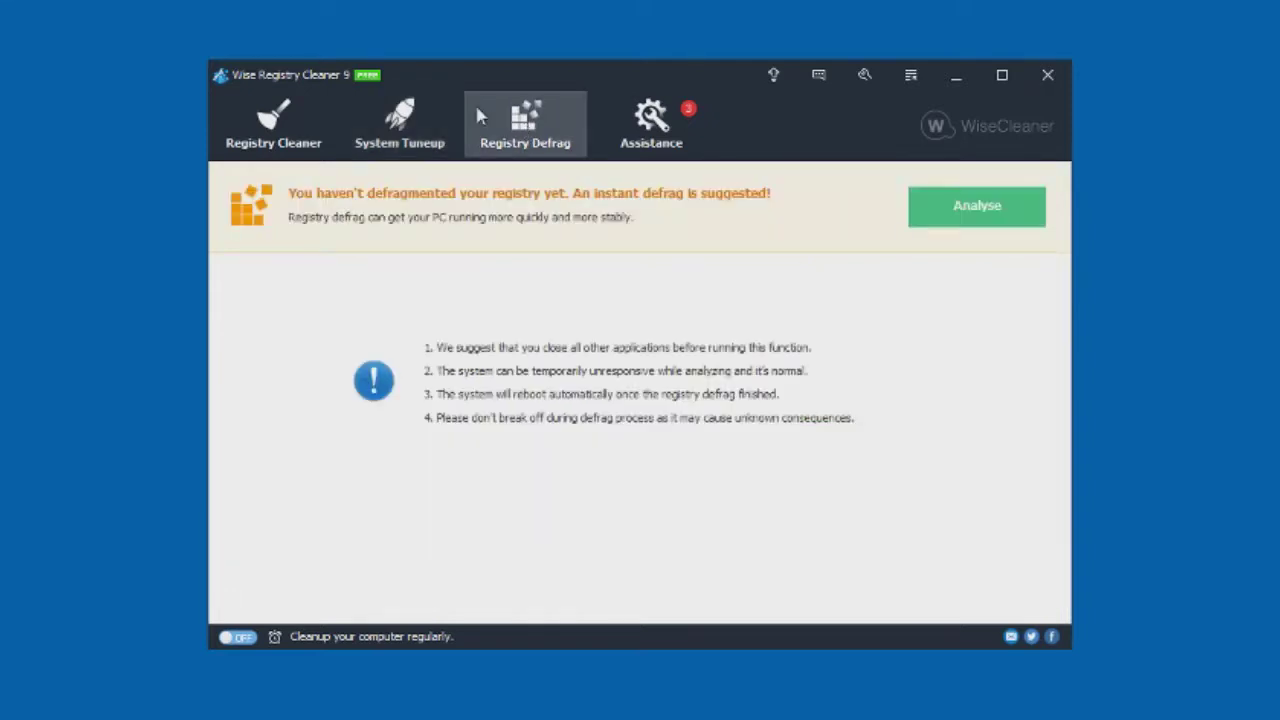